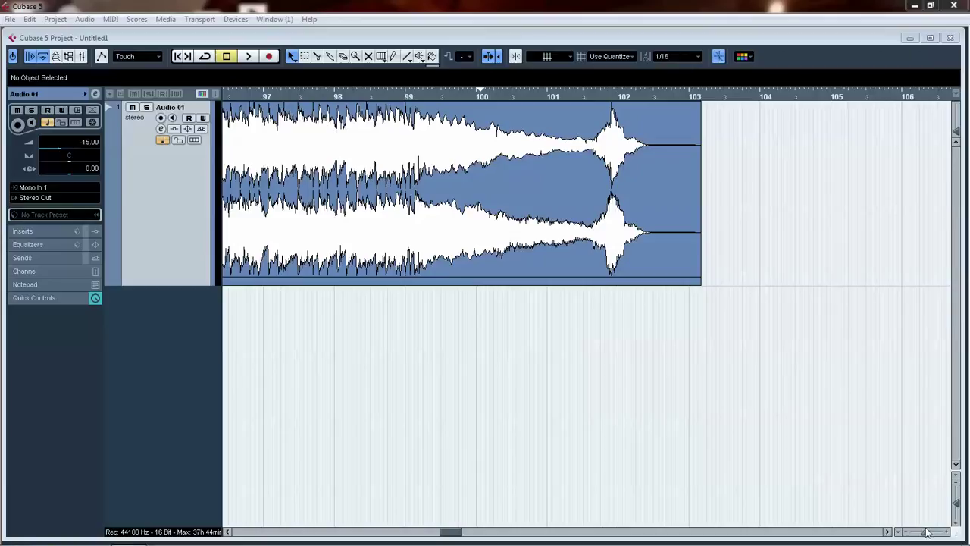
key(F2)
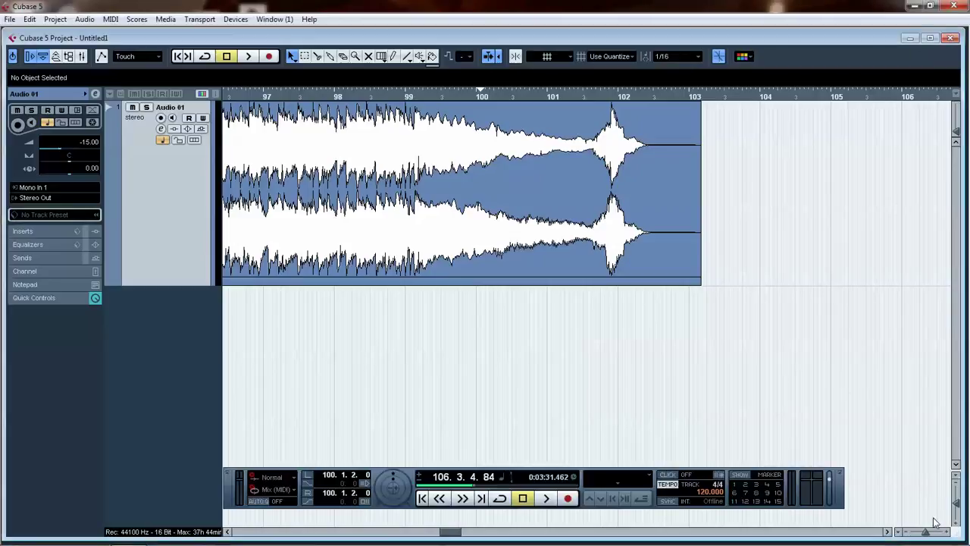
drag(926, 532, 930, 534)
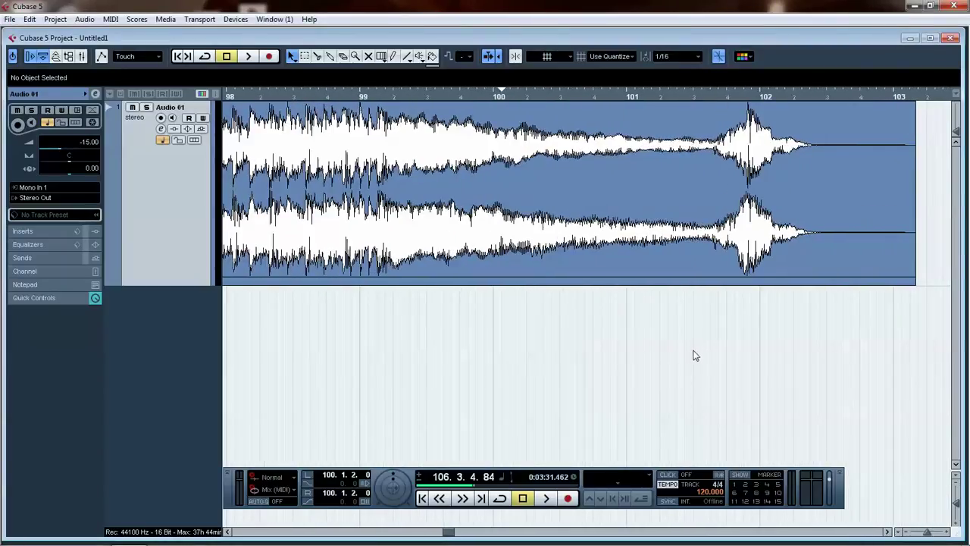
scroll(938, 535, down, 6)
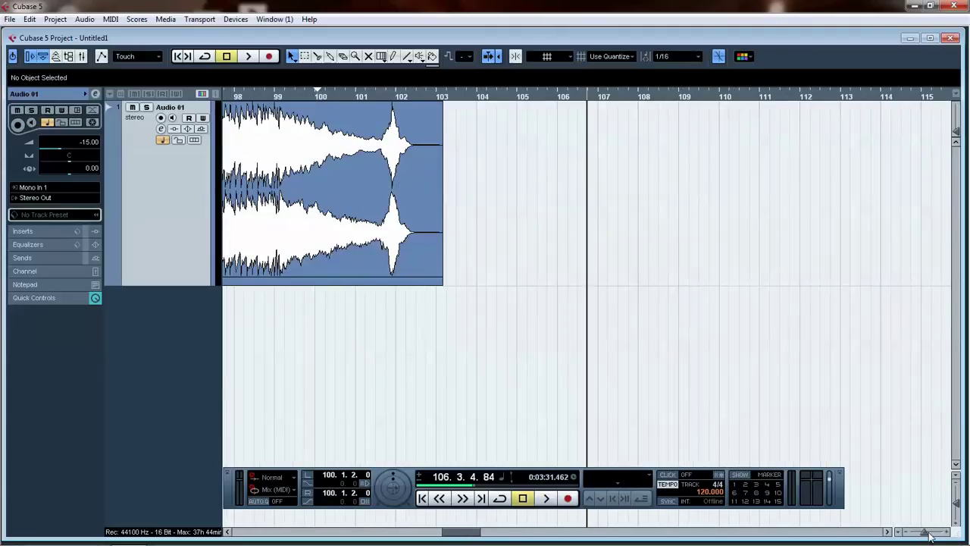
drag(344, 351, 816, 355)
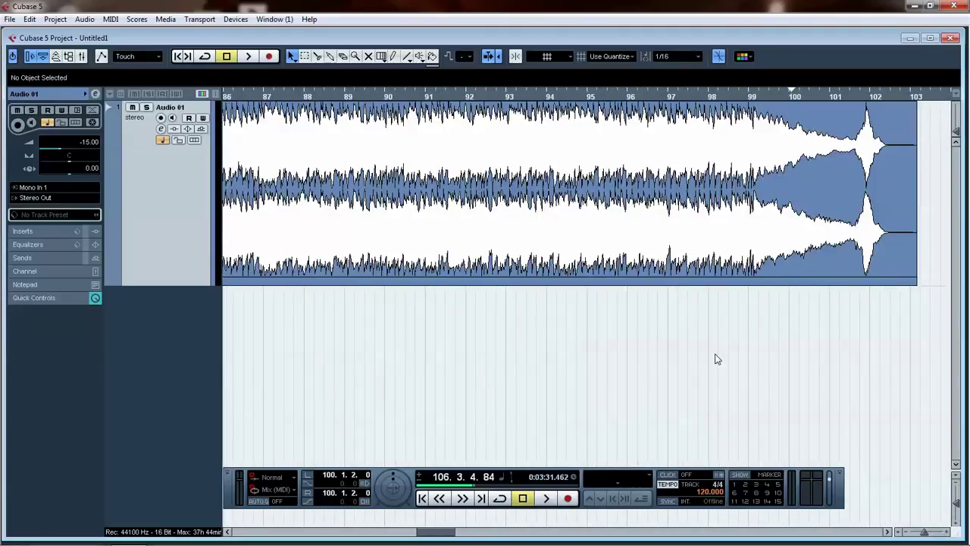
drag(604, 346, 643, 349)
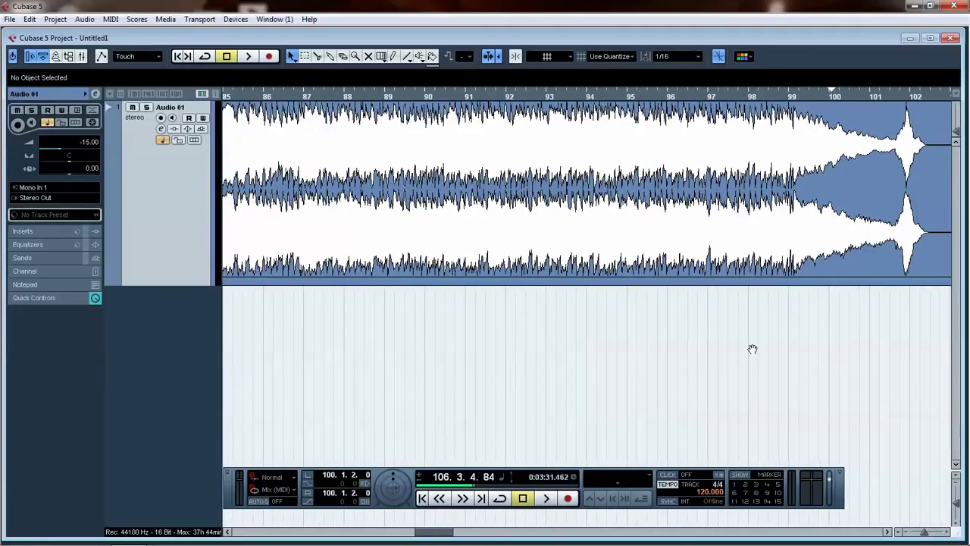
drag(742, 349, 645, 349)
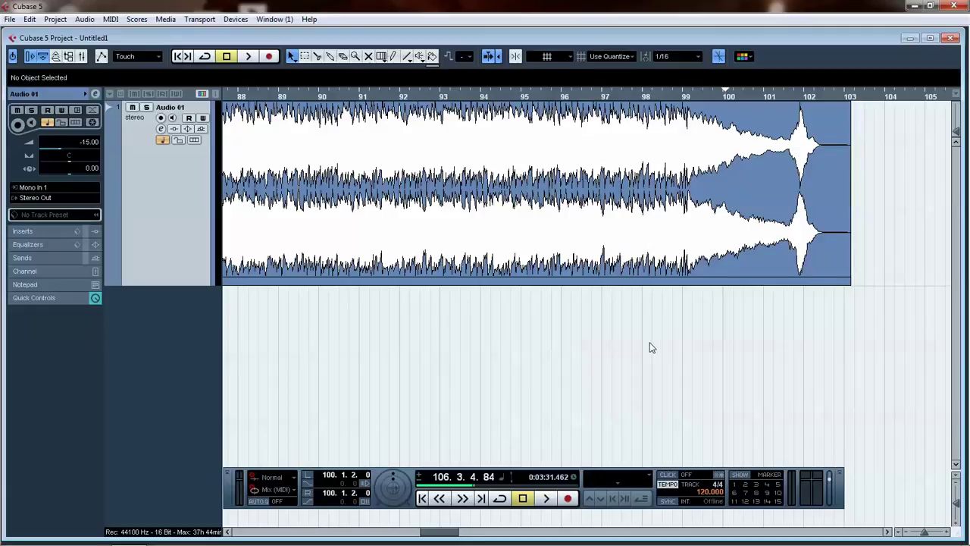
click(442, 96)
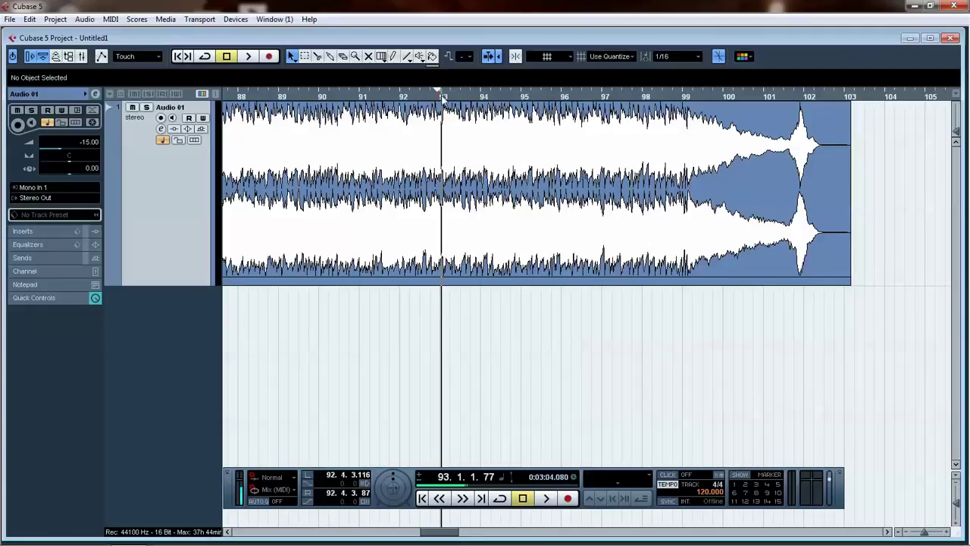
key(space)
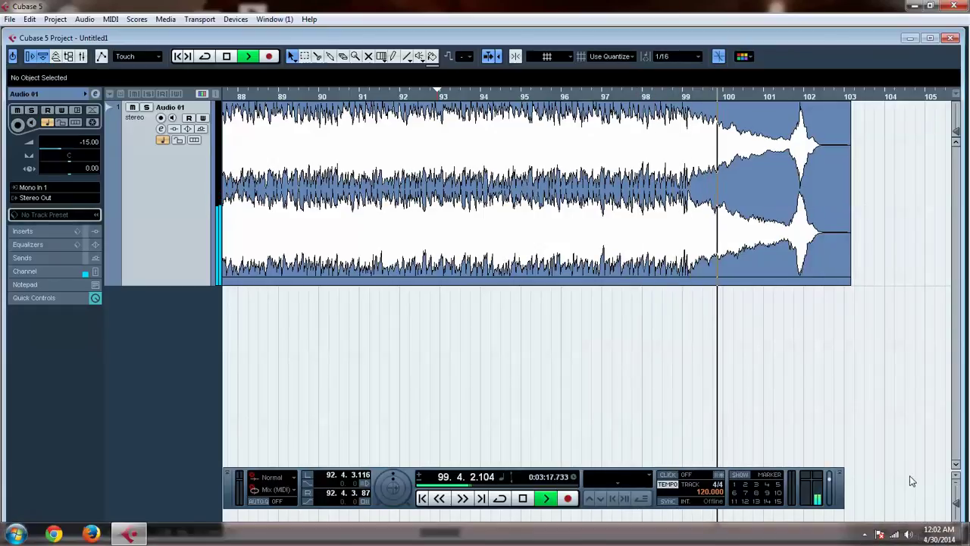
key(h)
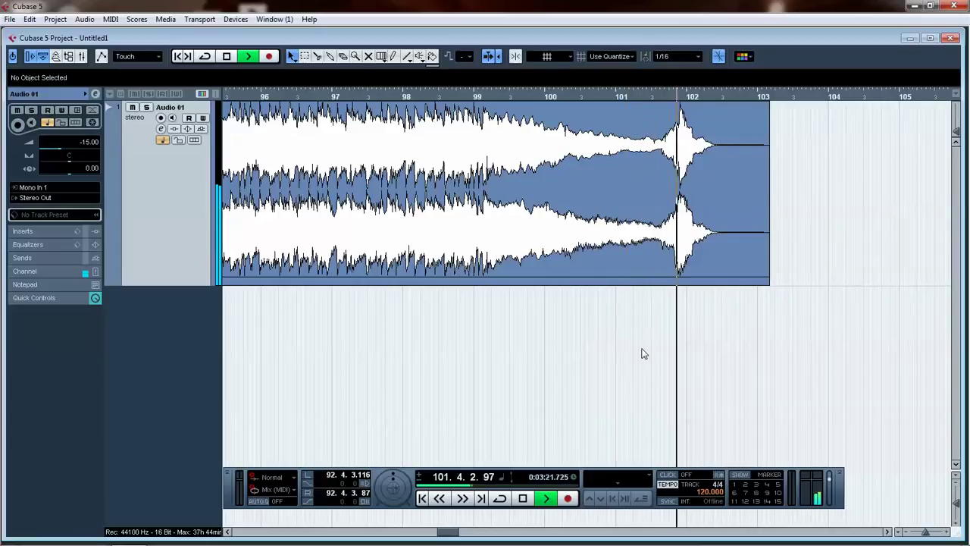
key(space)
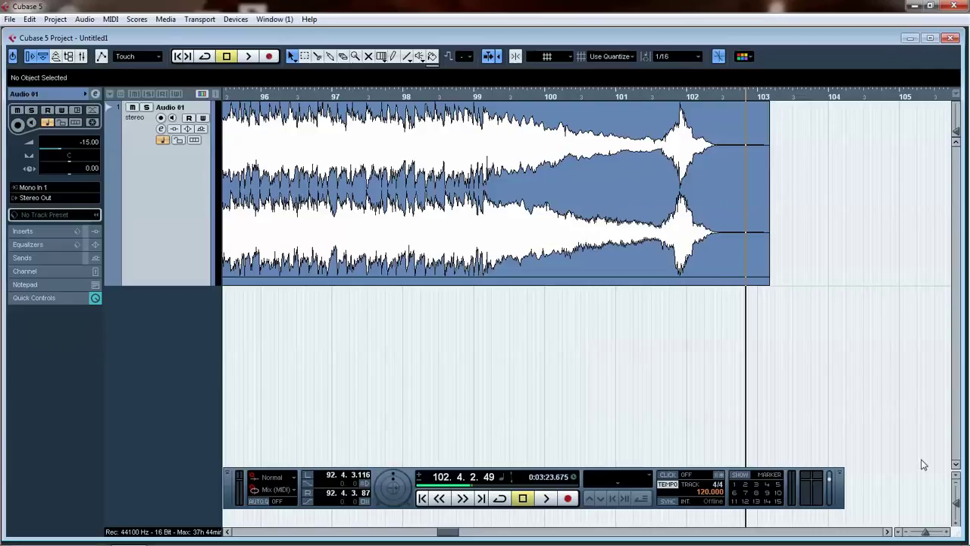
Step: Split the audio event at 99.1.3.19 and select the right-hand piece holding the final hit
click(924, 534)
scroll(884, 382, up, 2)
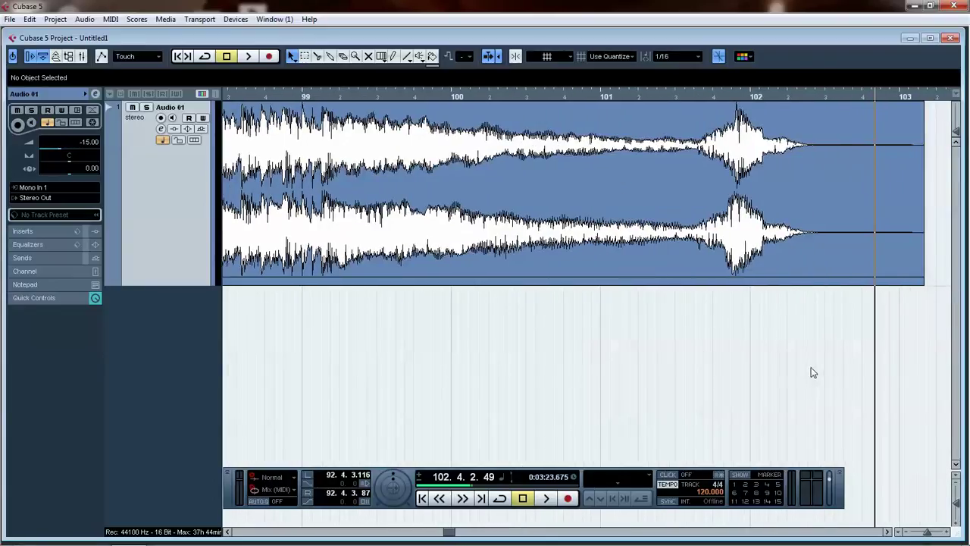
click(318, 56)
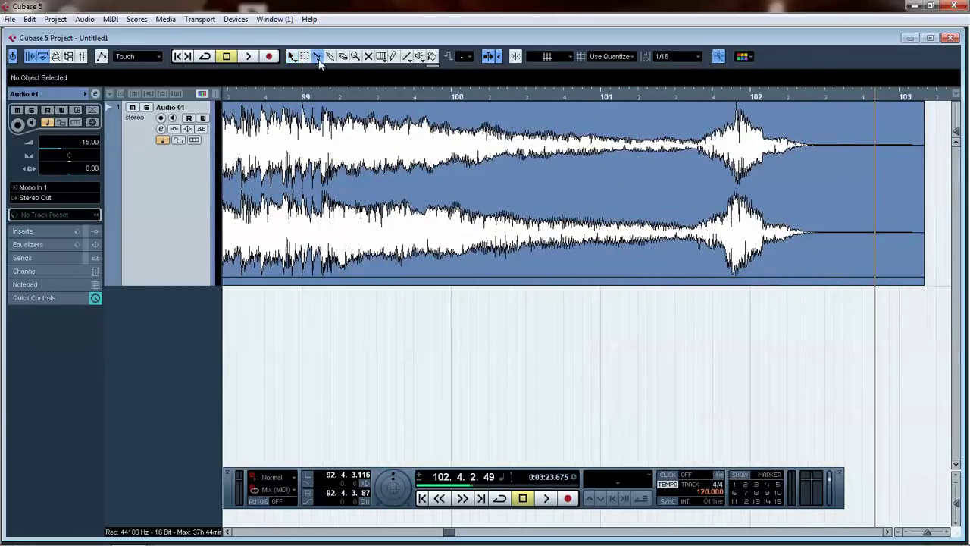
click(325, 161)
click(294, 58)
click(429, 152)
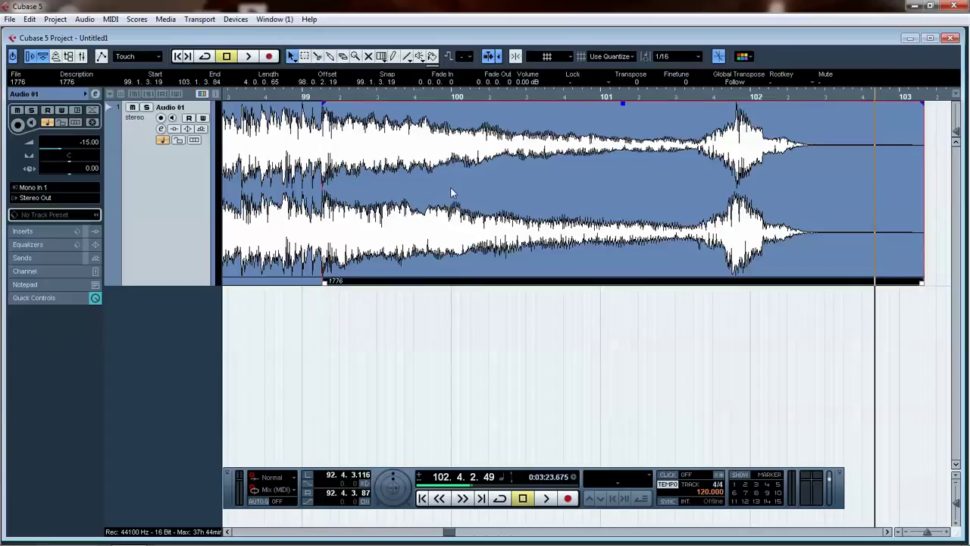
click(84, 19)
Step: Open Pitch Shift for the split-off ending, view Transpose and Envelope settings, and reset the envelope flat
mouse_move(100, 35)
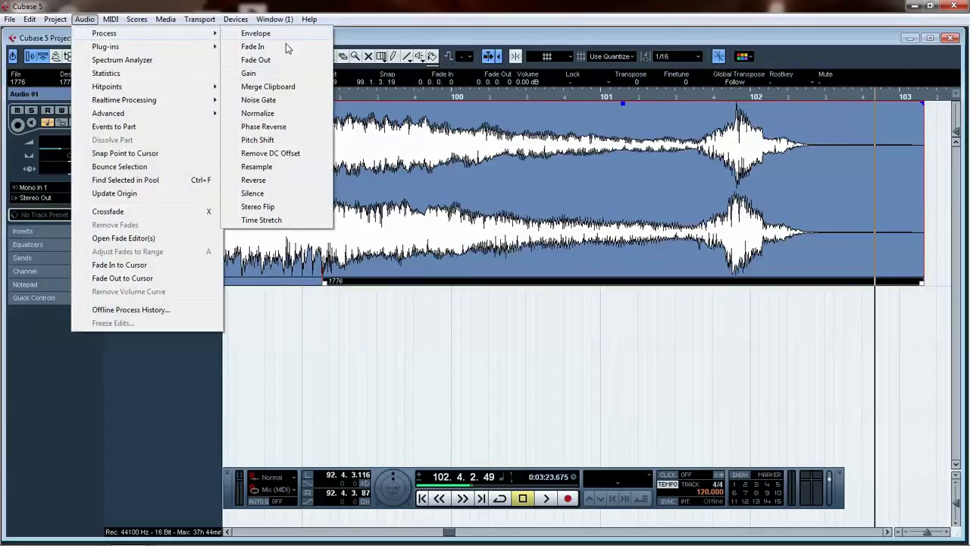
click(284, 136)
click(362, 197)
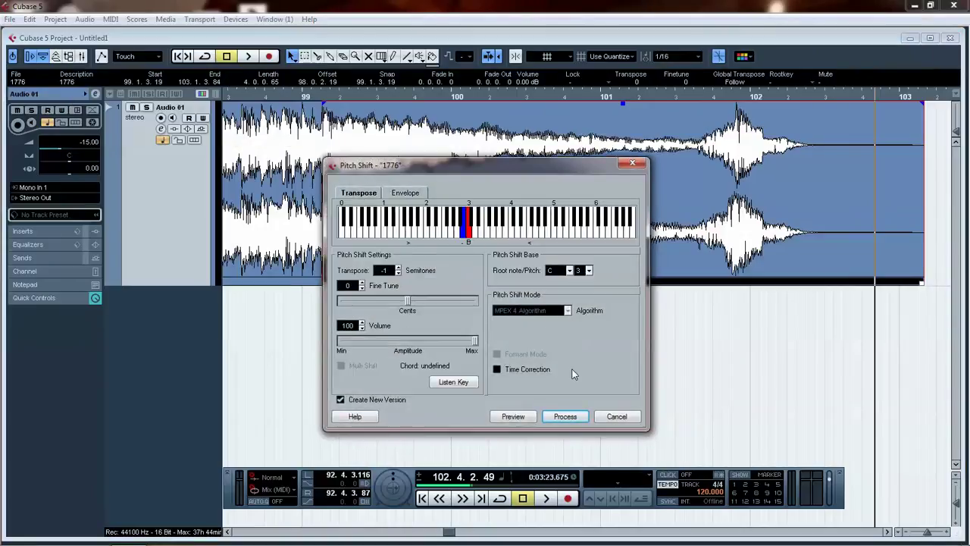
click(411, 194)
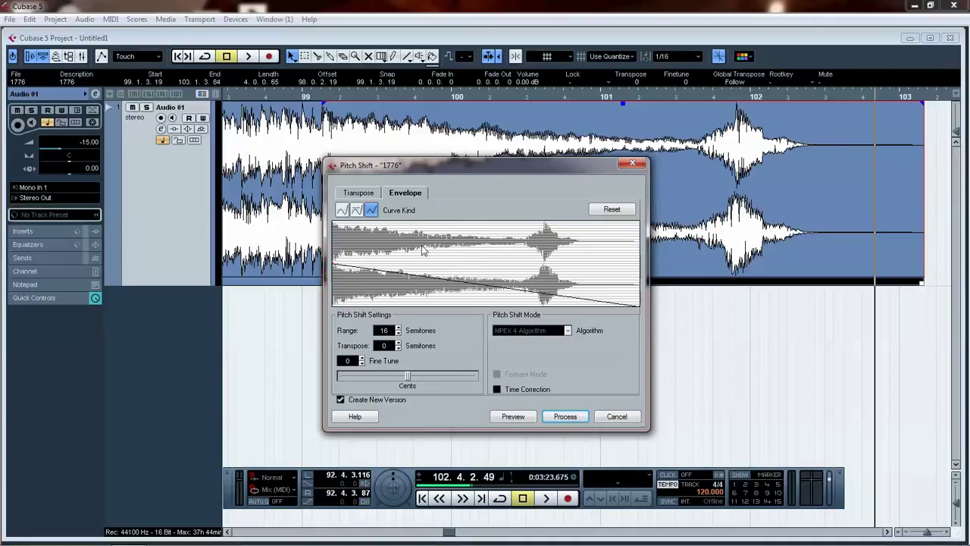
click(614, 211)
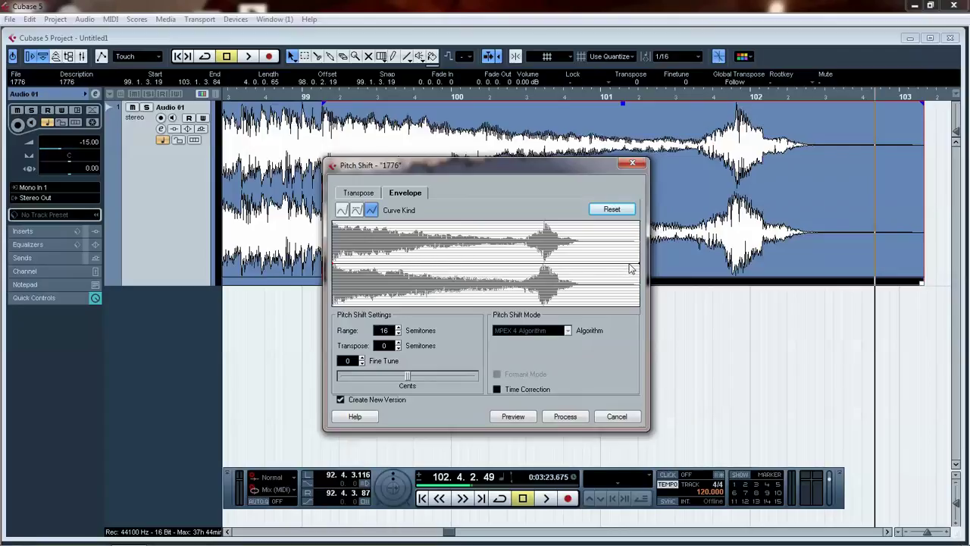
Step: Pull the envelope end down to -16 semitones, leave Time Correction off, and process the hit
drag(635, 268, 635, 317)
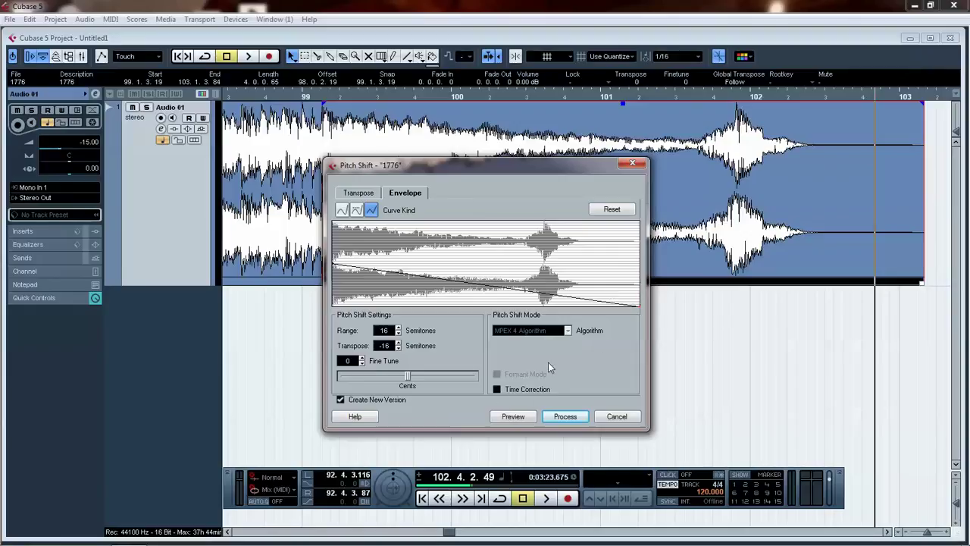
click(498, 389)
click(498, 390)
click(497, 389)
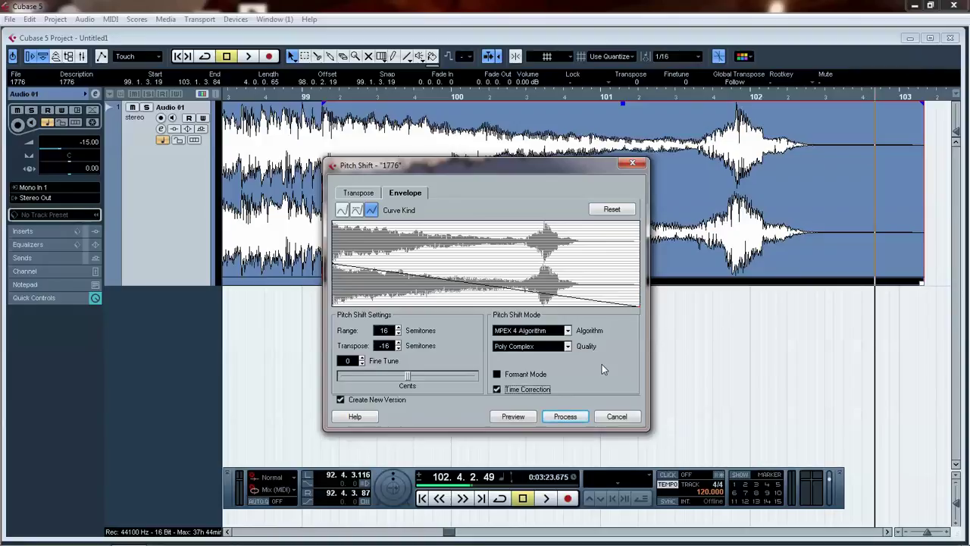
click(498, 390)
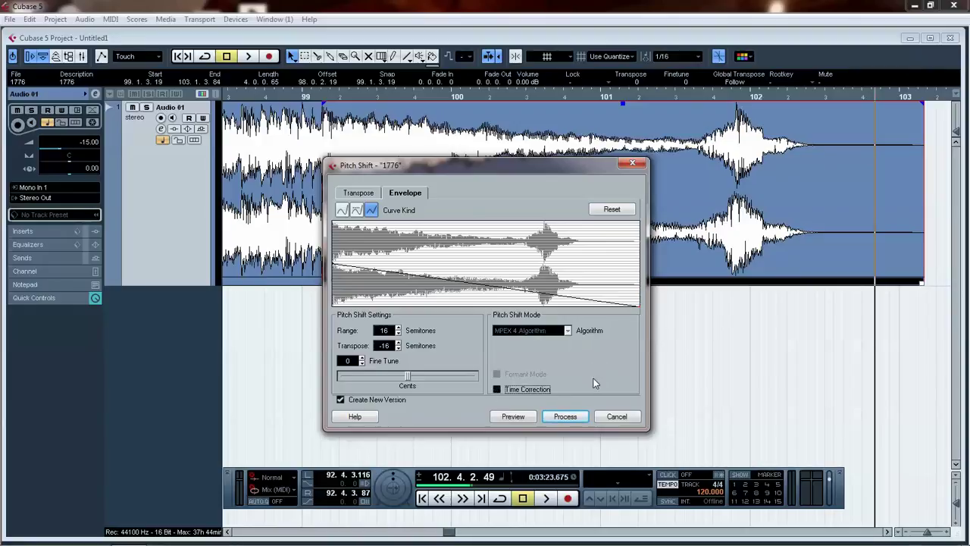
click(561, 419)
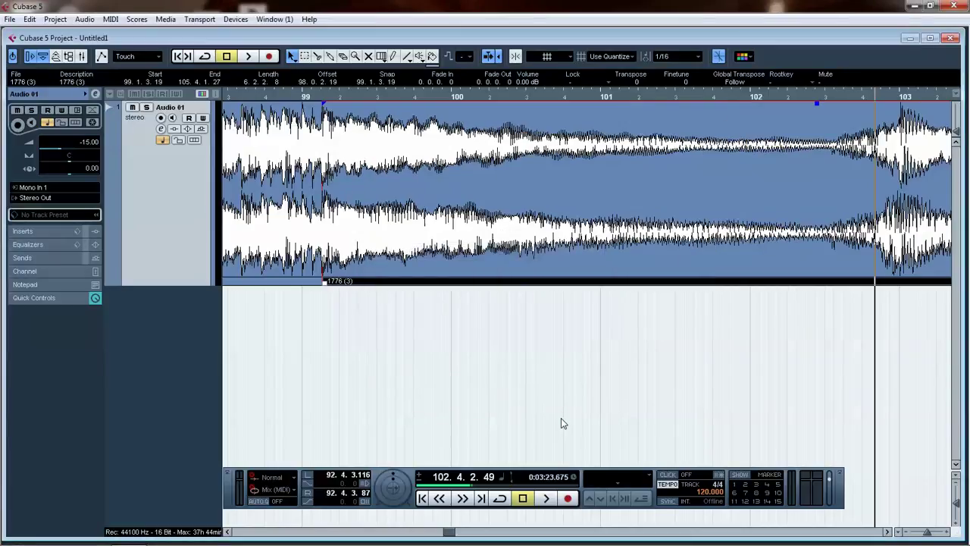
Step: Play back from bar 96 to audition the lengthened, pitched-down hit
scroll(640, 190, left, 3)
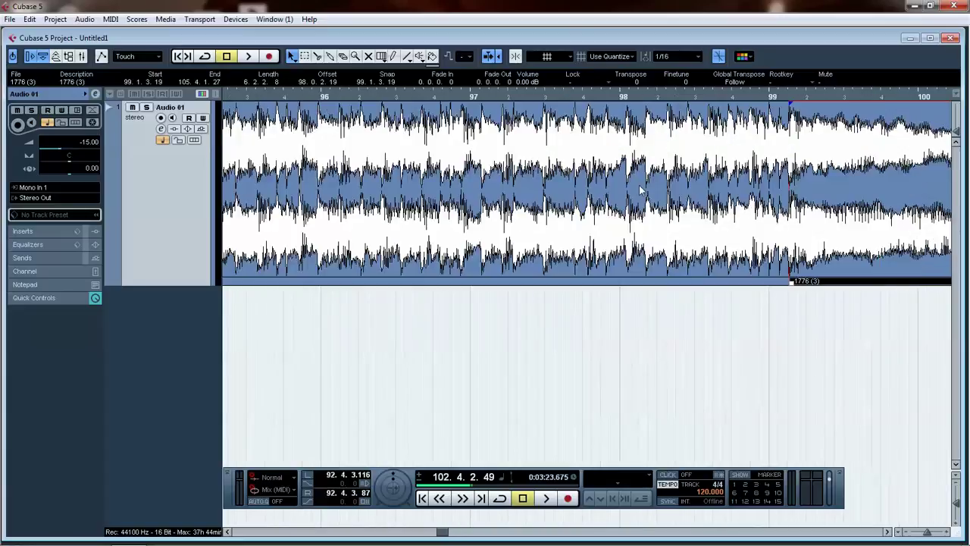
click(319, 94)
key(space)
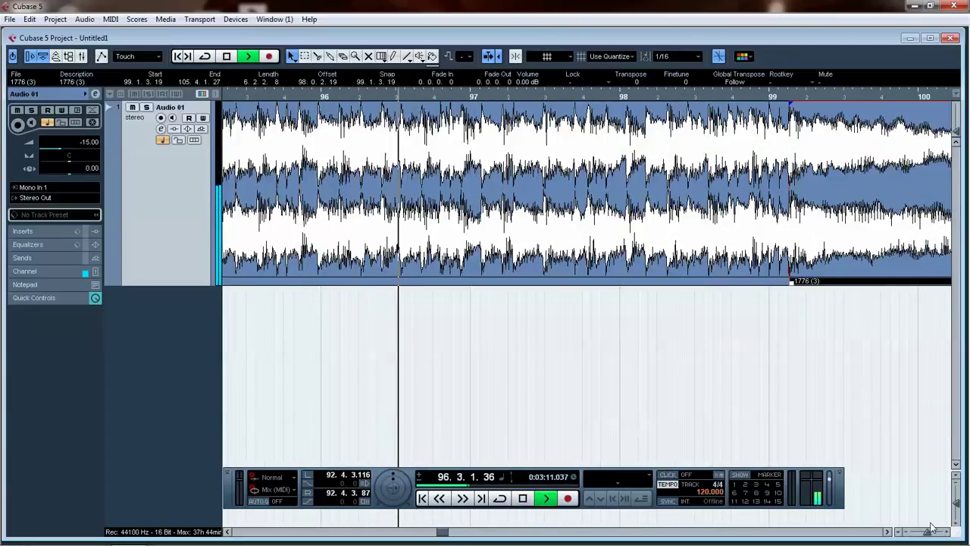
Step: Trim the clip's tail back to about bar 104, stop playback, and shift it later to about bar 101.7
drag(932, 529, 926, 530)
click(784, 394)
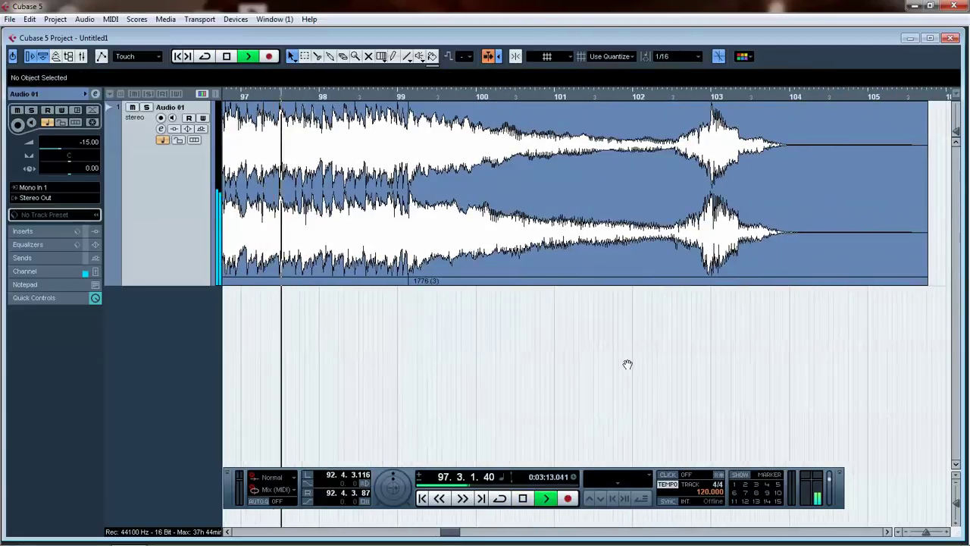
drag(890, 282, 755, 282)
click(756, 320)
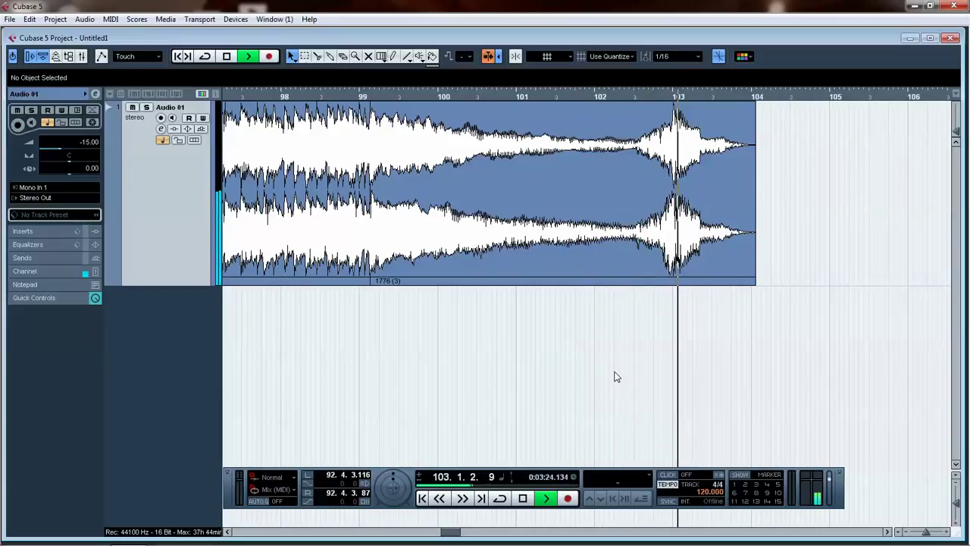
key(space)
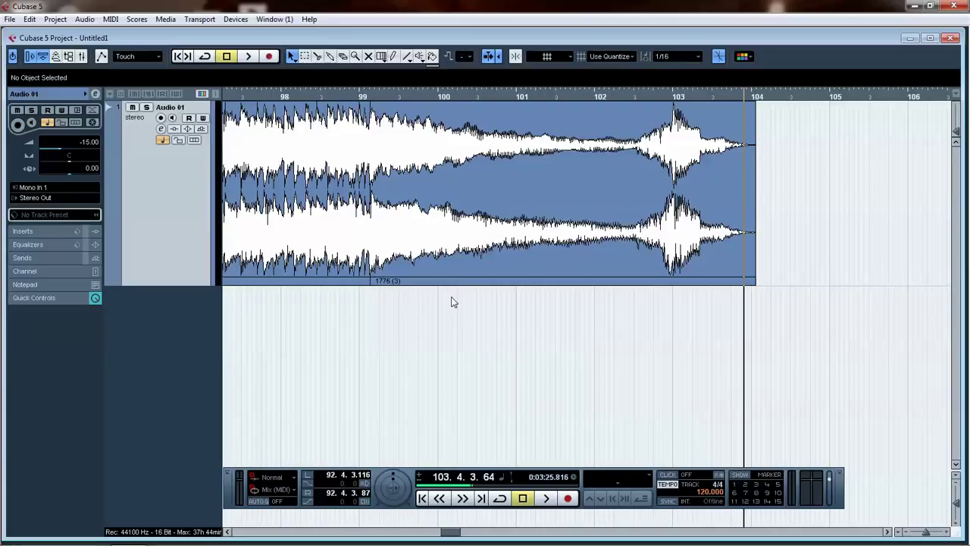
drag(471, 241, 676, 239)
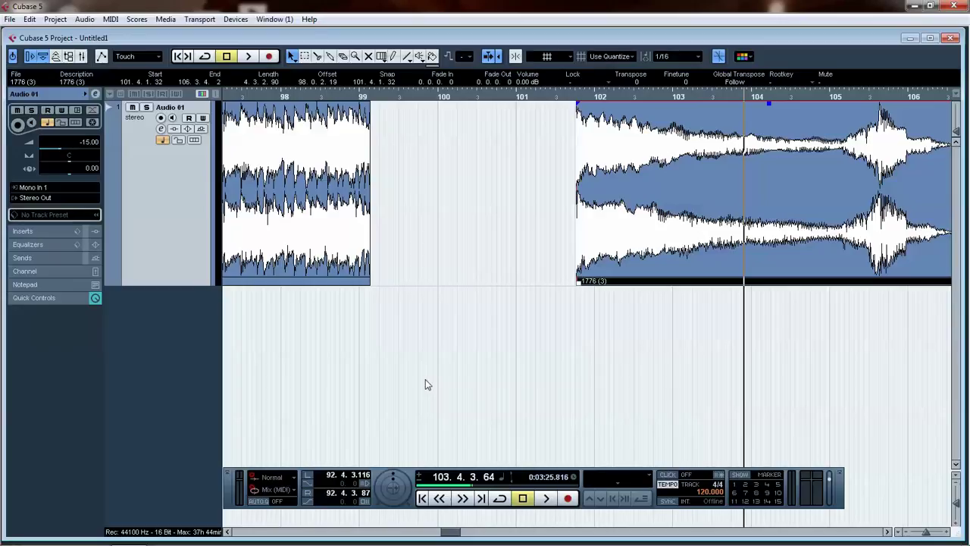
Step: Reselect the 1776 (3) clip and reverse its audio with Audio > Process > Reverse
click(696, 331)
scroll(564, 304, right, 3)
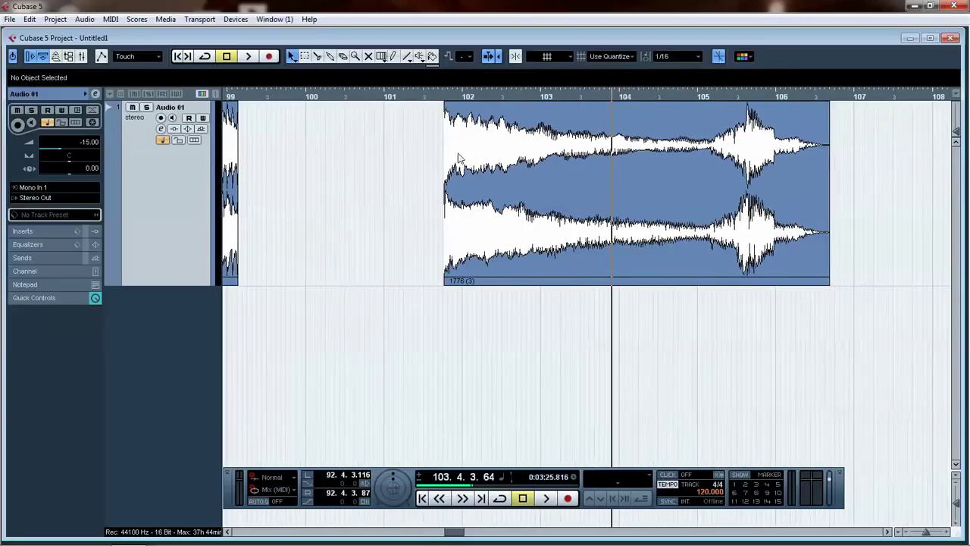
click(613, 251)
click(84, 19)
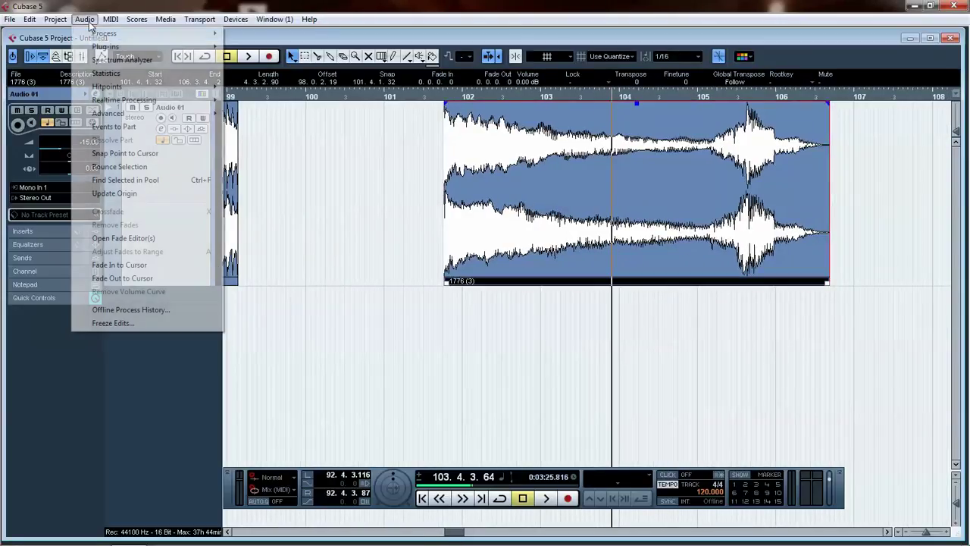
mouse_move(113, 33)
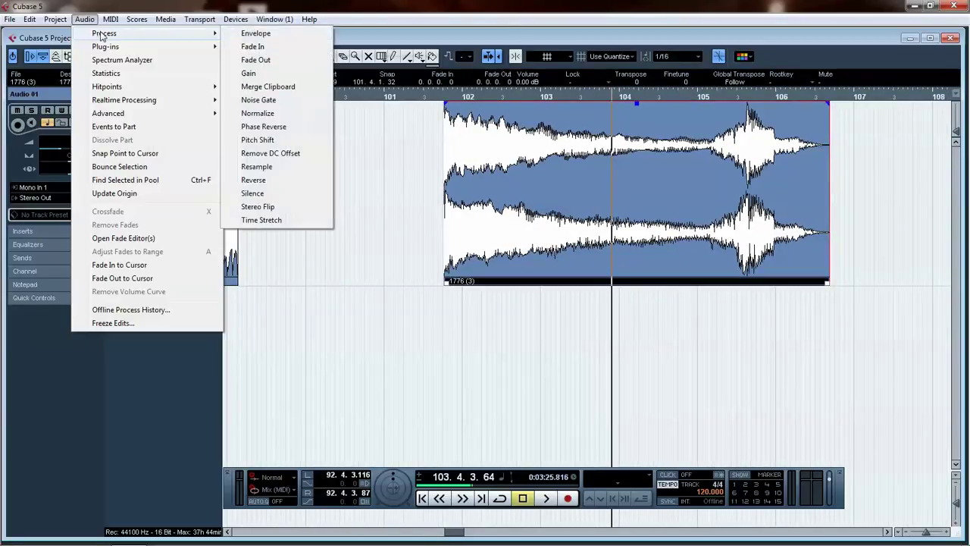
click(253, 180)
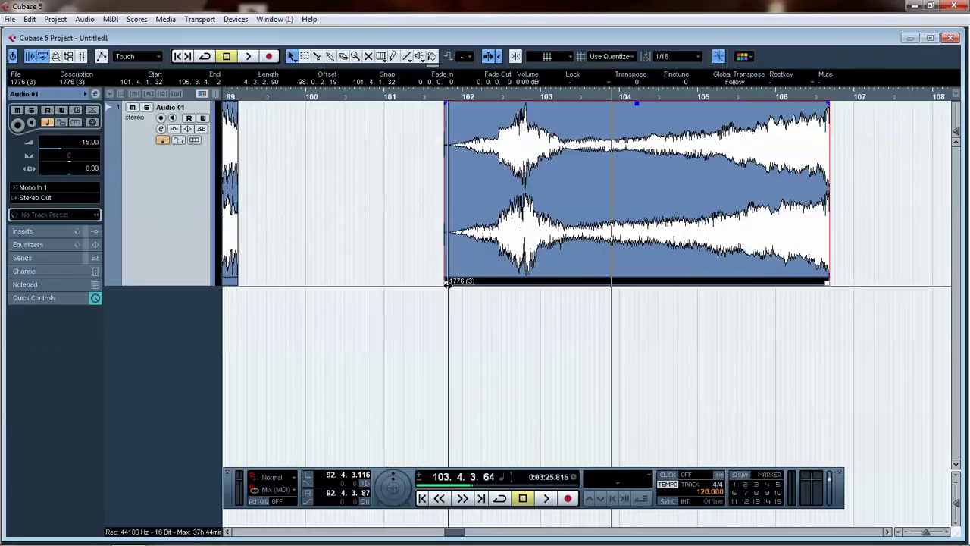
Step: Trim the reversed clip to start at bar 103.3 and apply a curved fade-in reaching bar 106.4
drag(445, 281, 571, 282)
drag(574, 105, 811, 106)
click(85, 19)
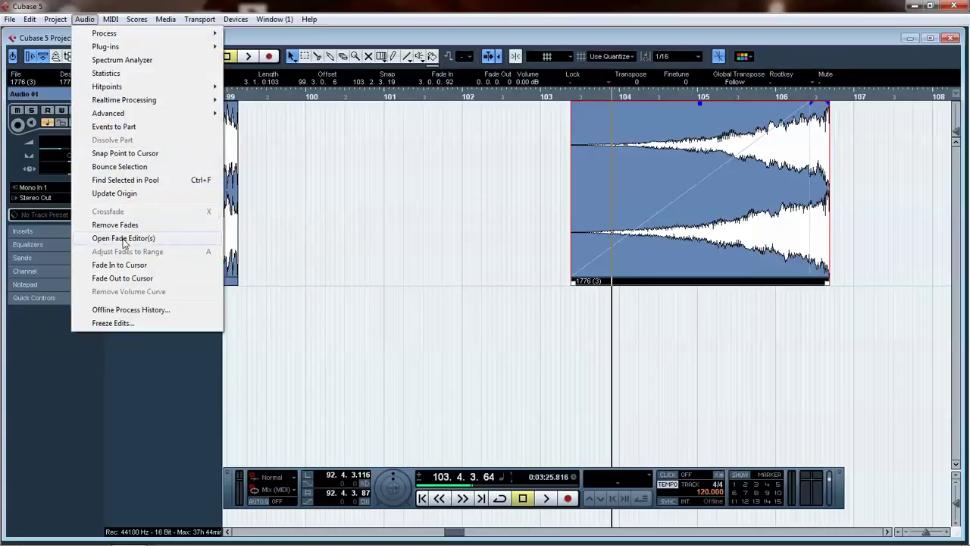
click(123, 239)
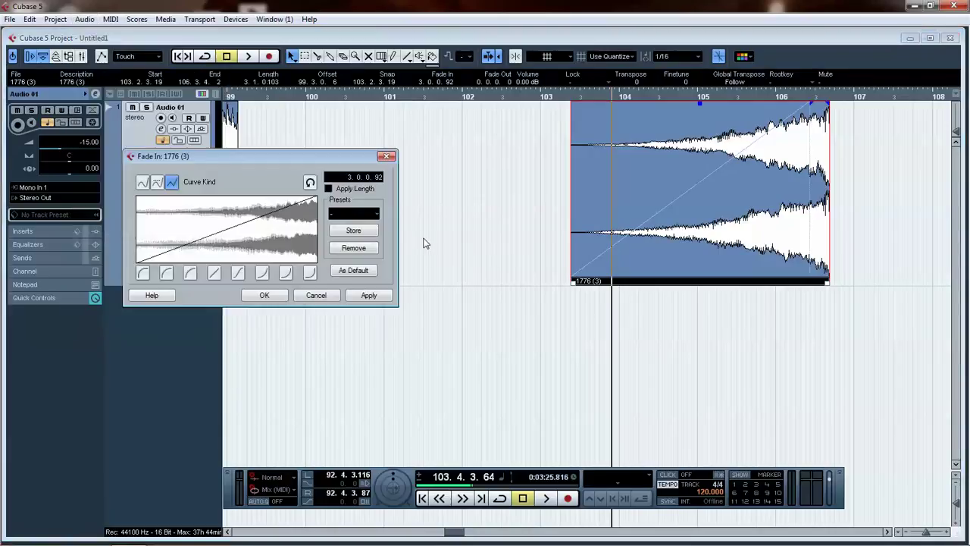
click(288, 275)
click(365, 295)
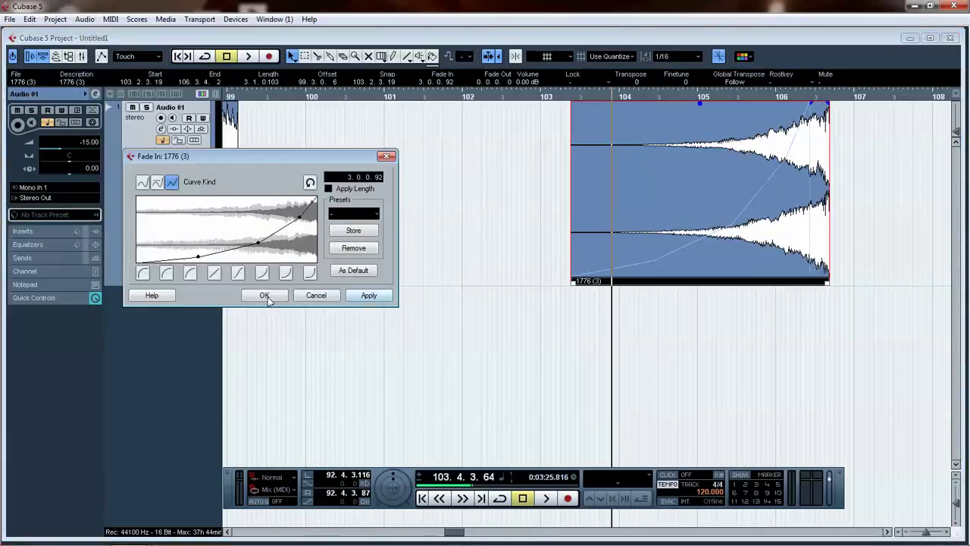
click(265, 296)
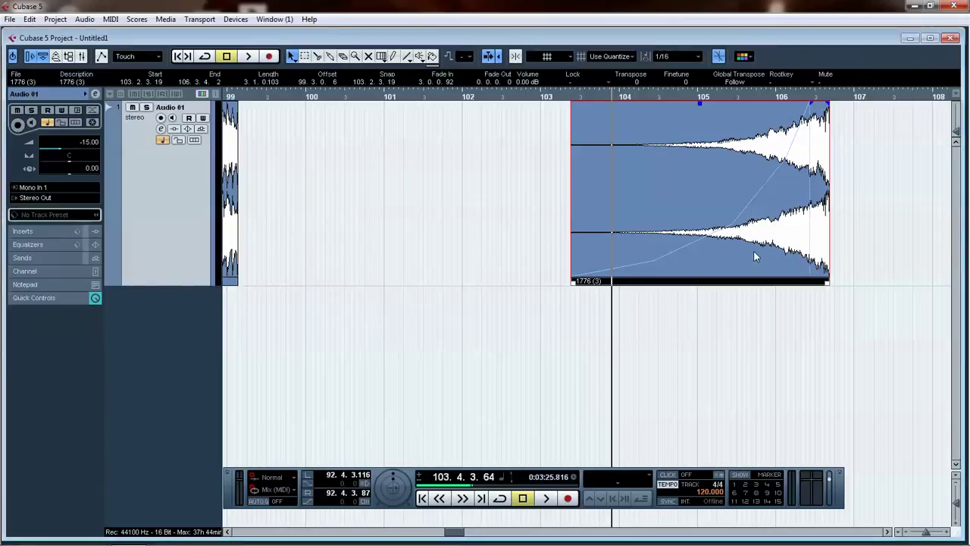
click(563, 98)
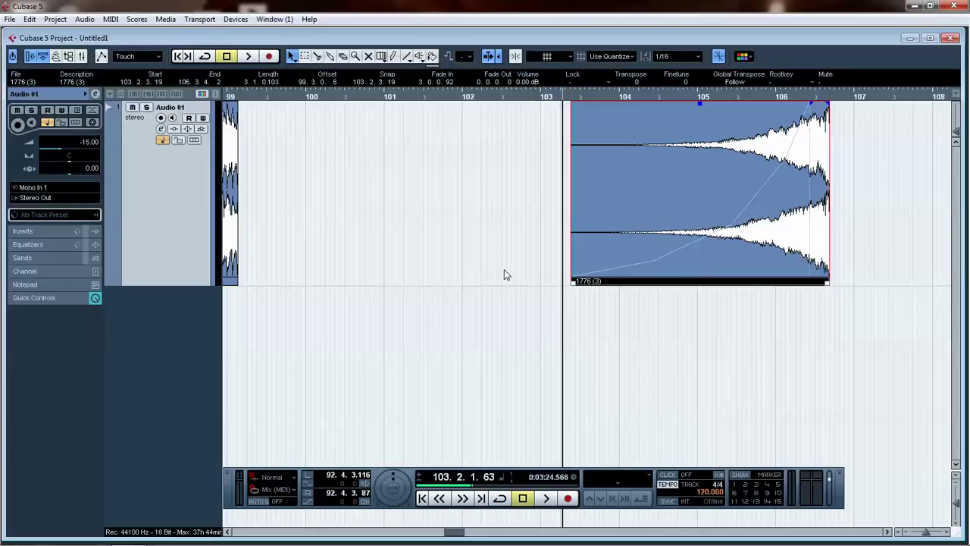
Step: Audition the reverse build, then drag clip 1776 (3) left to start near bar 99.3
key(space)
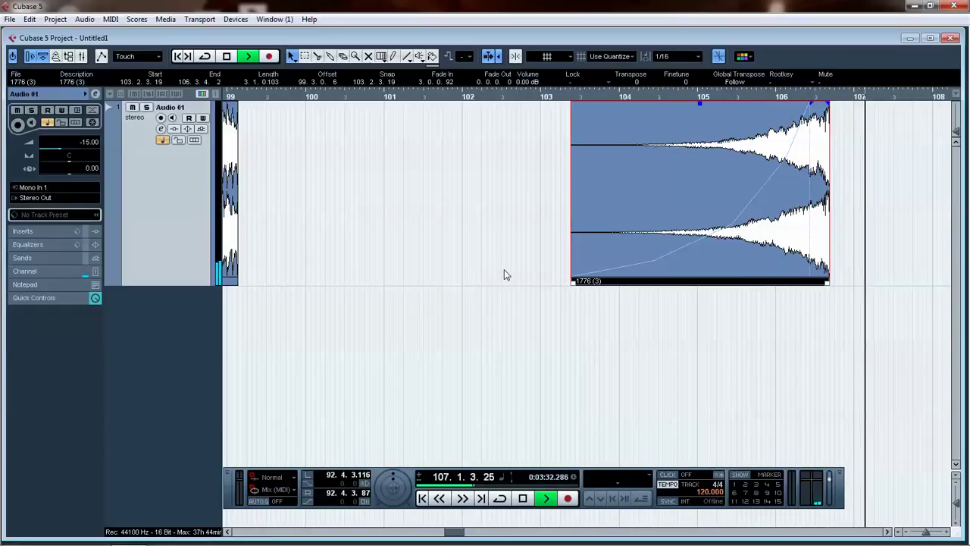
key(space)
click(504, 276)
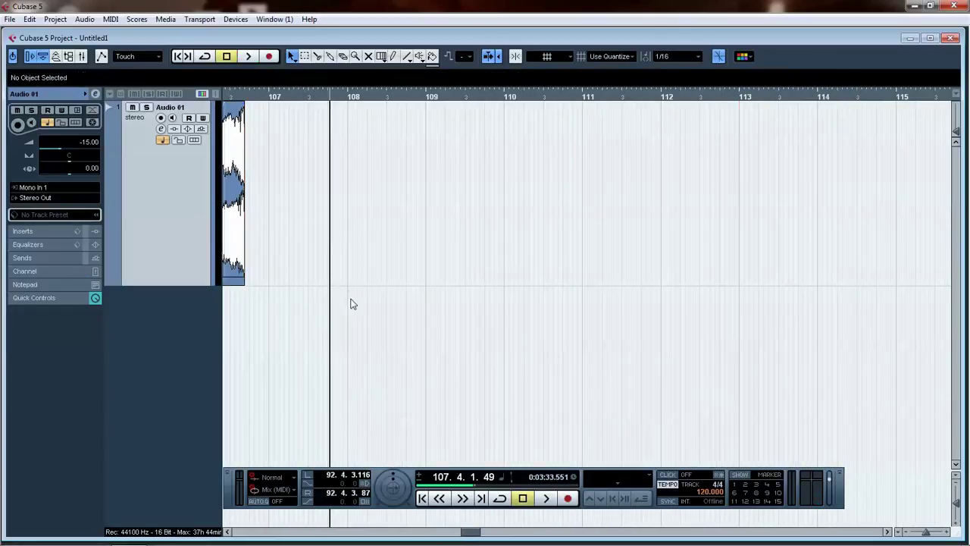
scroll(698, 310, left, 8)
scroll(580, 322, left, 2)
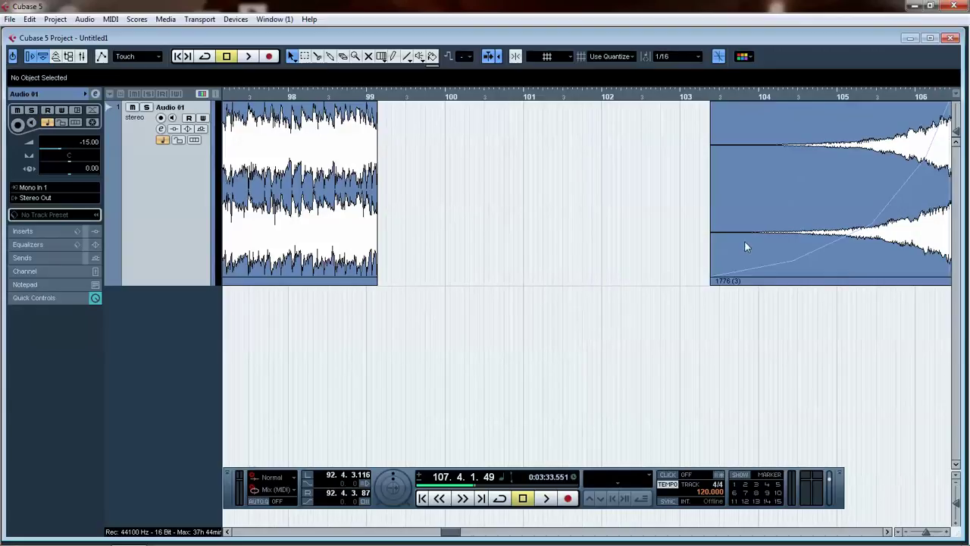
drag(744, 240, 462, 220)
click(503, 337)
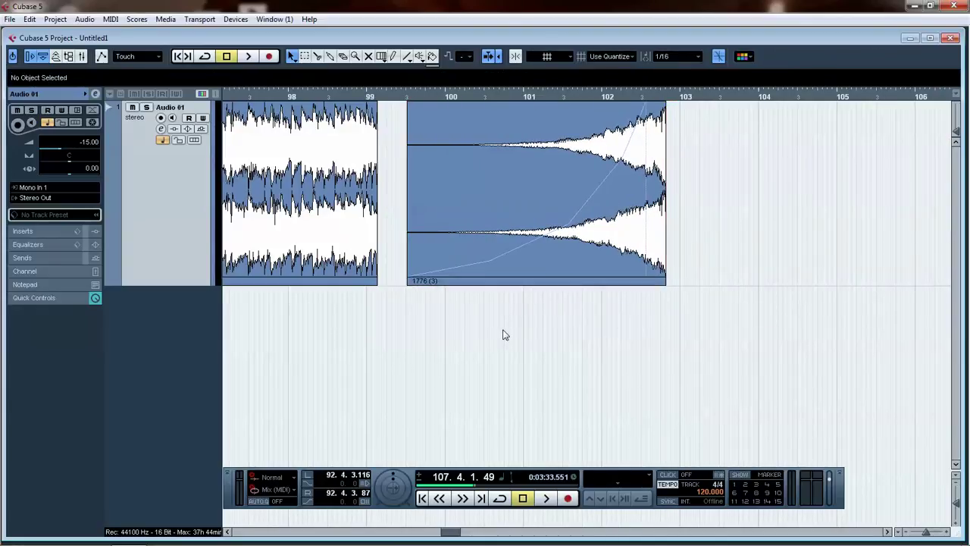